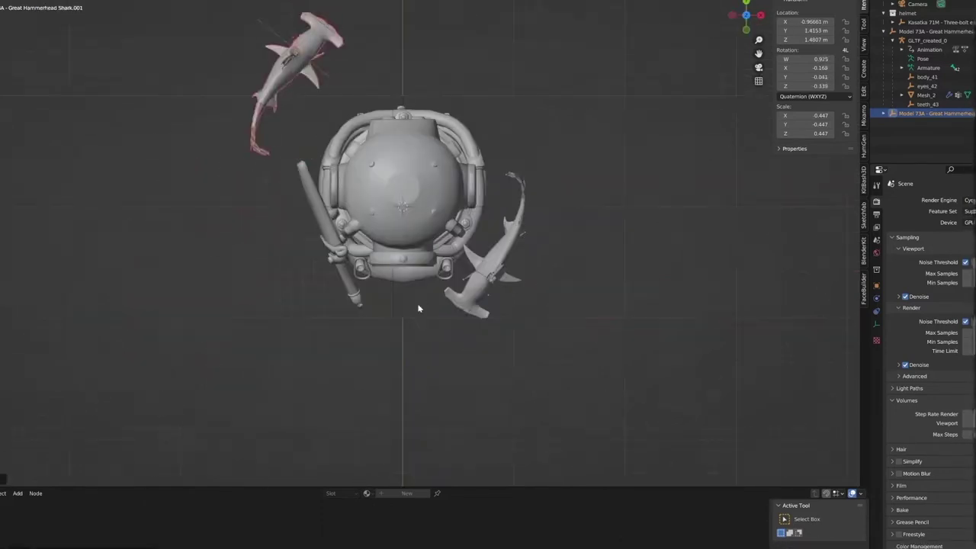
Add a Nurbs Path curve to the scene from the Curve add menu.
key("shift+a")
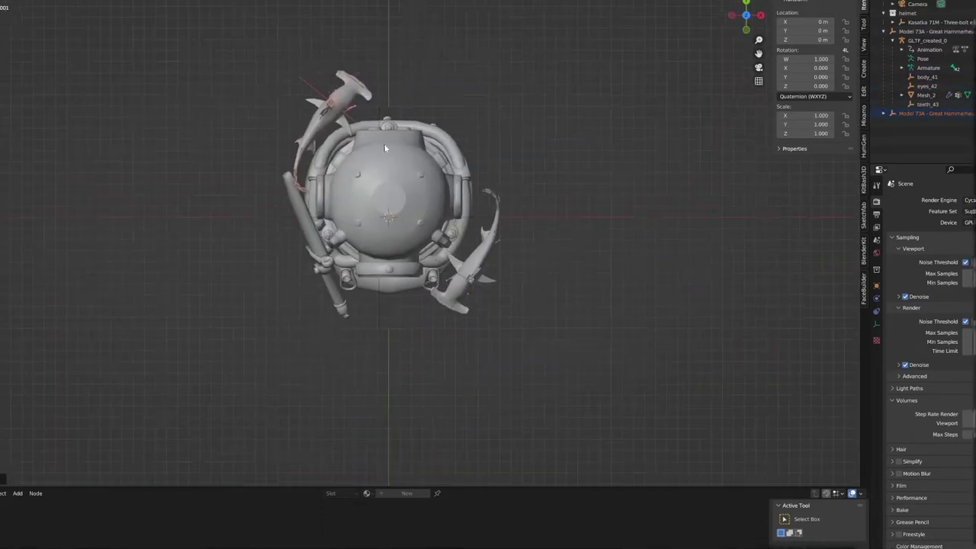
left_click(392, 191)
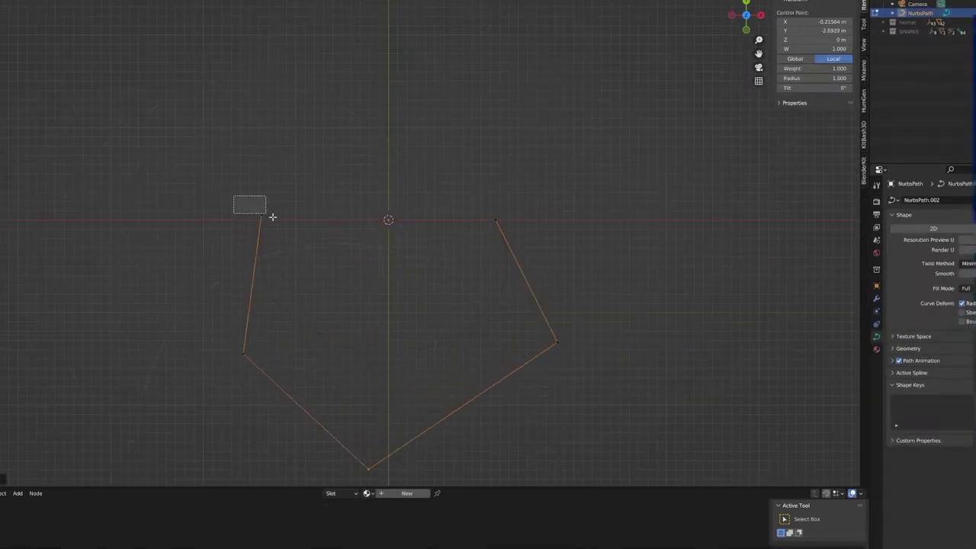
Move the path's right-side points with falloff to bend it into a loop, then leave Edit Mode.
left_click_drag(453, 196, 605, 333)
key("g")
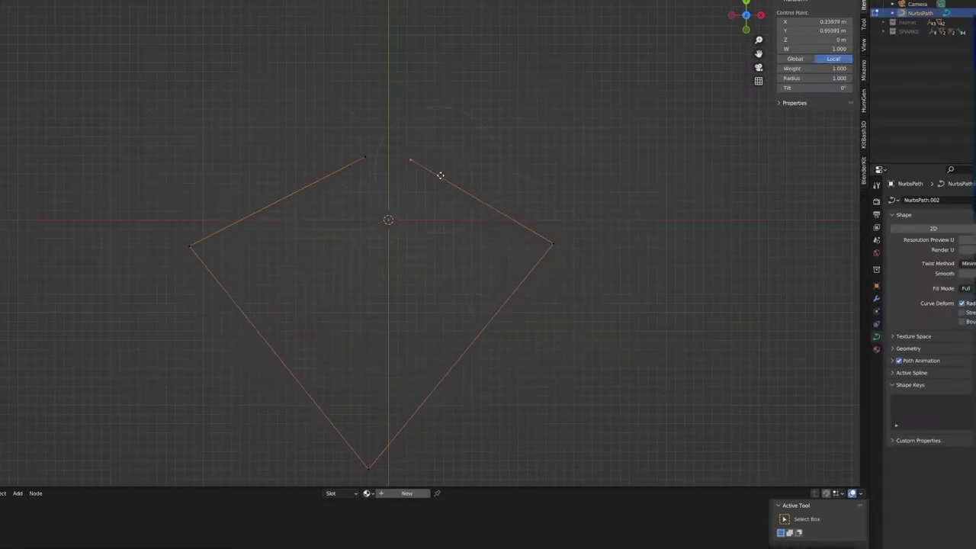
mouse_move(390, 158)
middle_mouse_down()
mouse_move(466, 258)
mouse_move(591, 151)
middle_mouse_up()
key("a")
right_click(315, 237)
mouse_move(302, 353)
middle_mouse_down()
mouse_move(349, 253)
mouse_move(389, 270)
middle_mouse_up()
right_click(349, 252)
key("Escape")
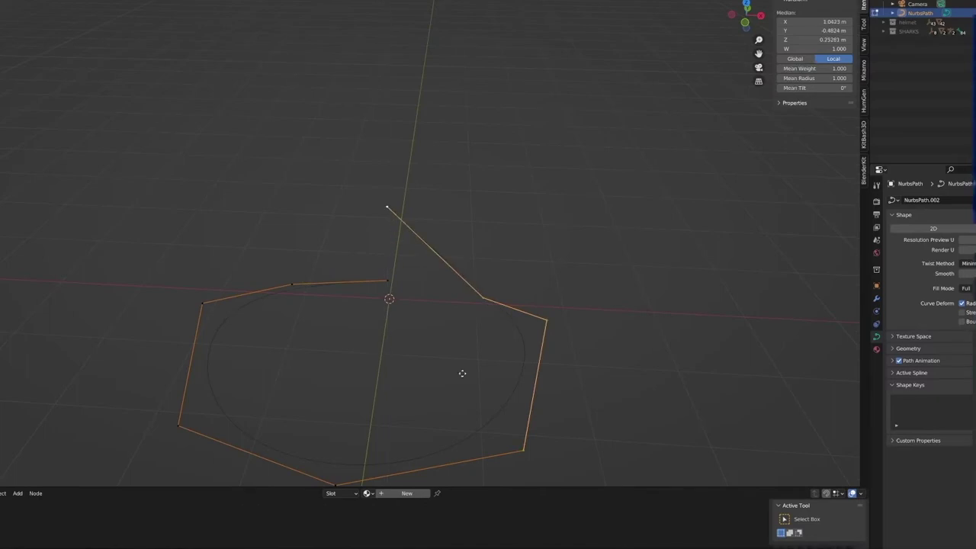
key("Tab")
middle_click_drag(420, 197, 343, 217)
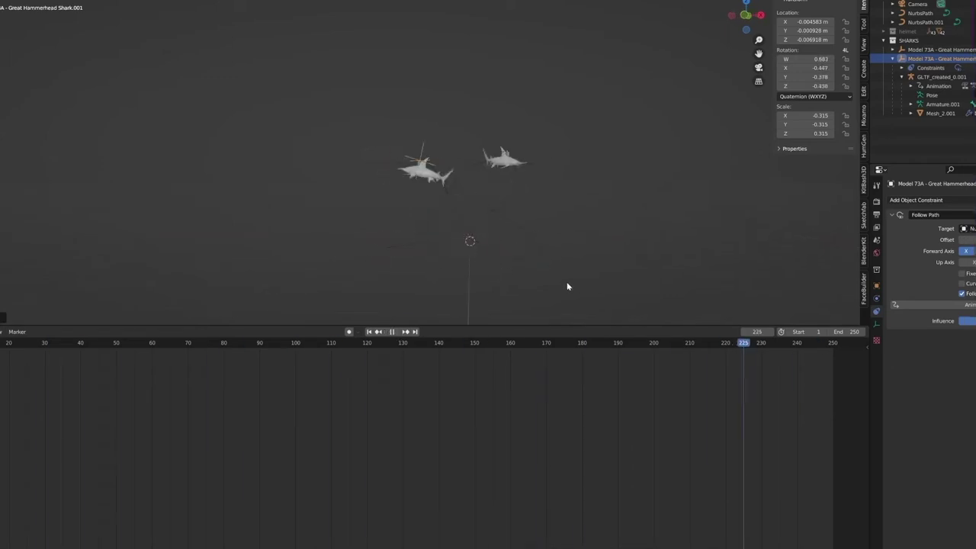
Rewind and replay the animation to watch the sharks swim along their paths.
left_click(920, 13)
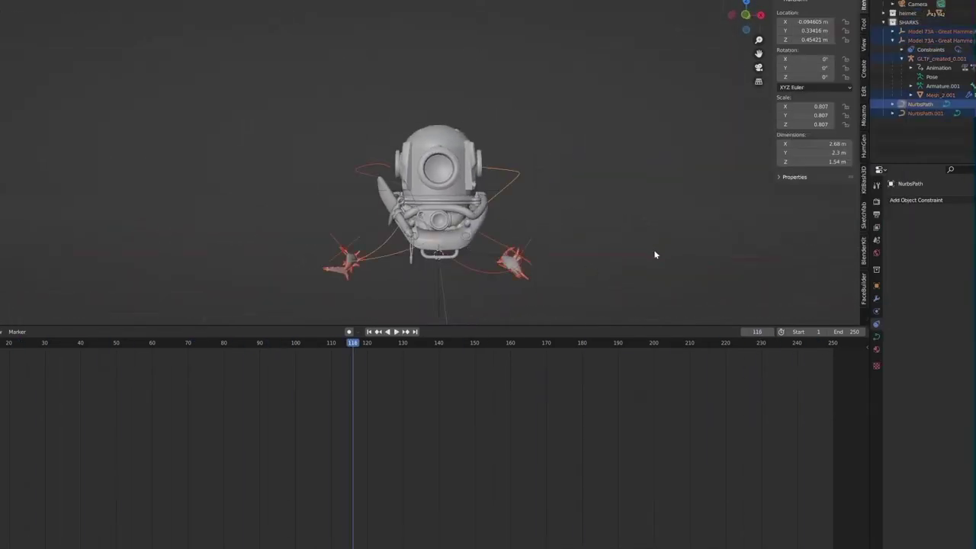
key("shift+Left")
key("space")
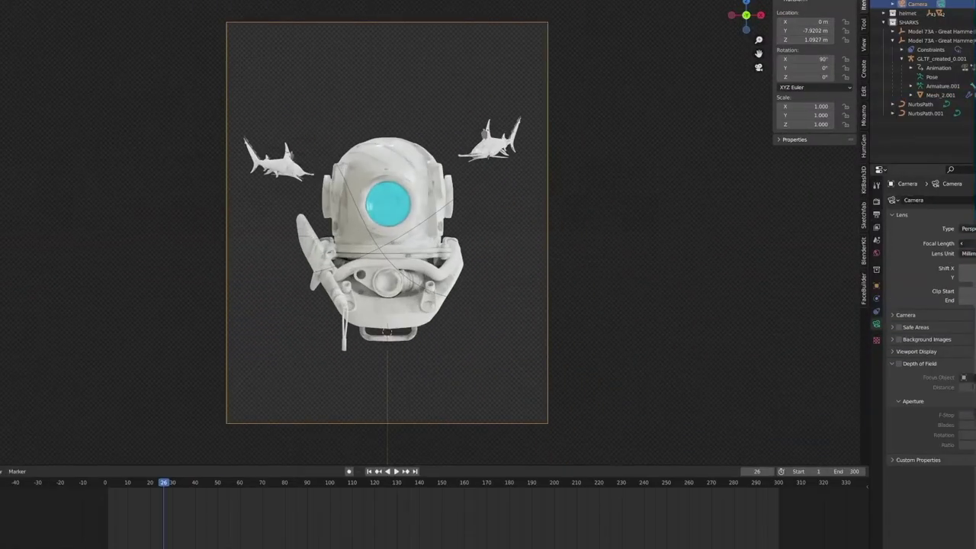
key("shift+a")
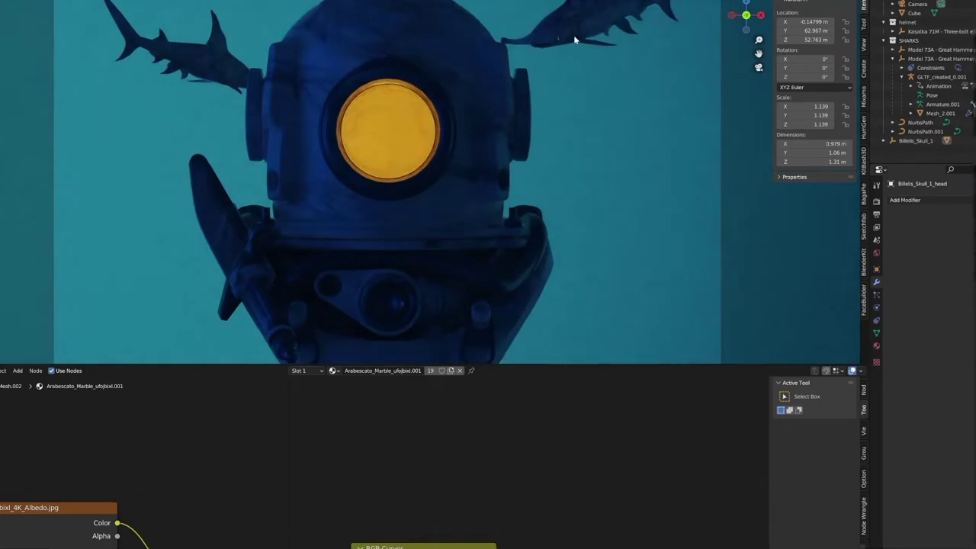
Add a point light and a helmet-tracking area light, moving the area light to the left.
key("shift+a")
left_click(511, 345)
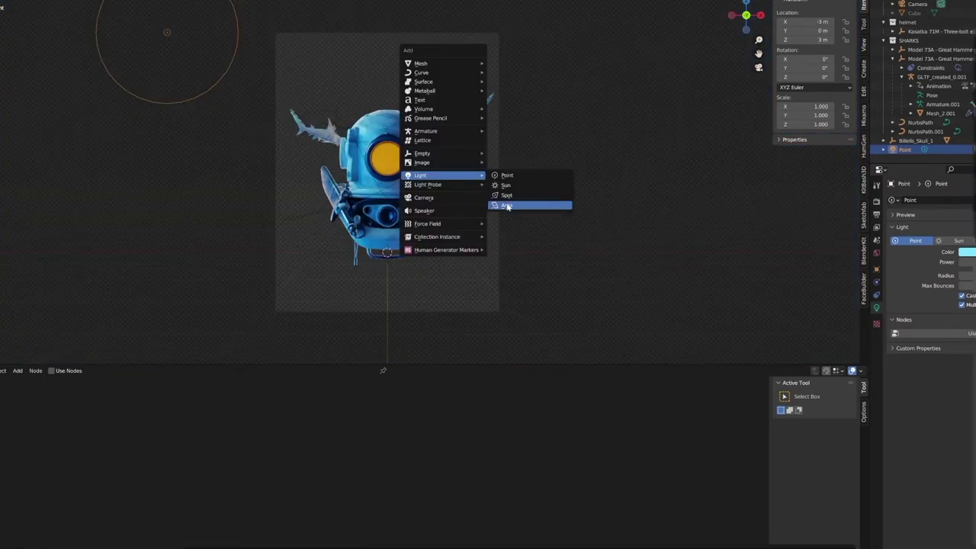
left_click(526, 206)
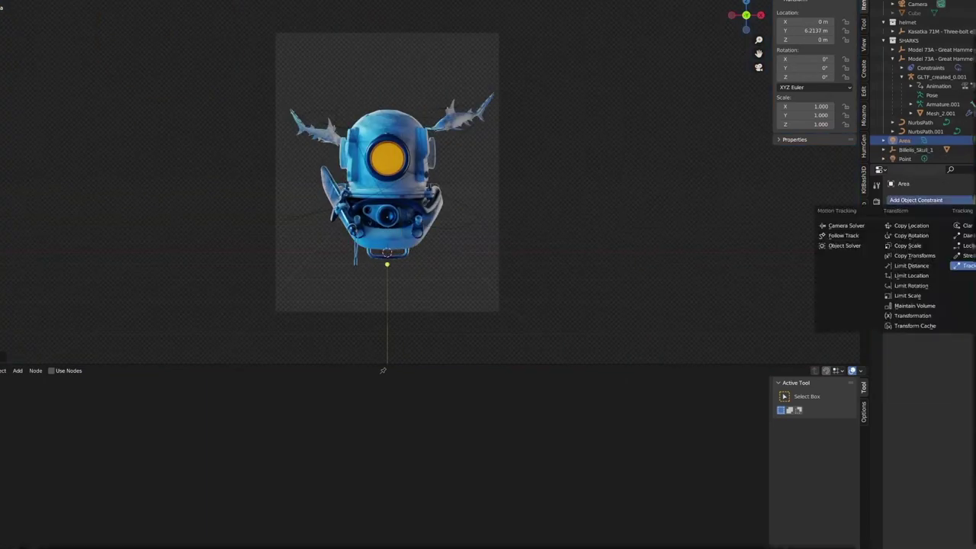
key("g")
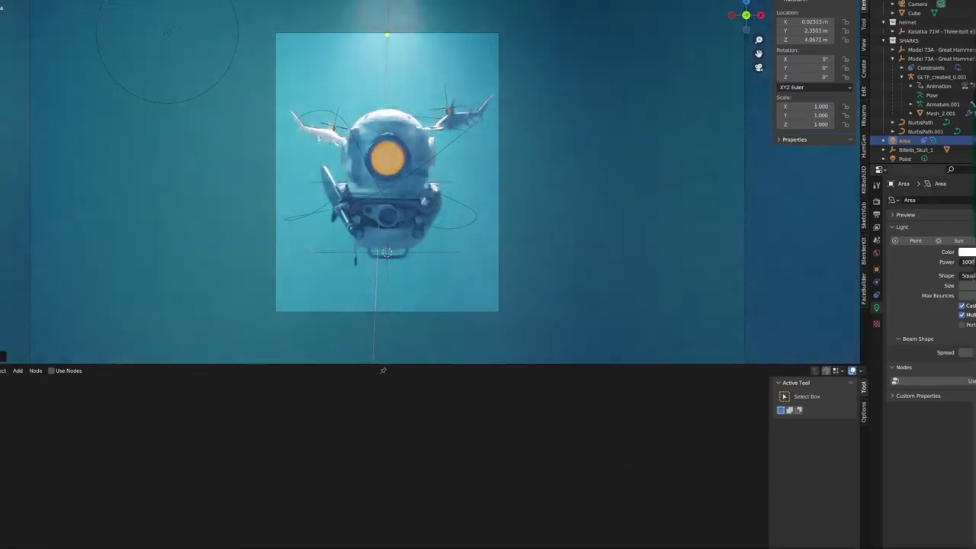
key("g")
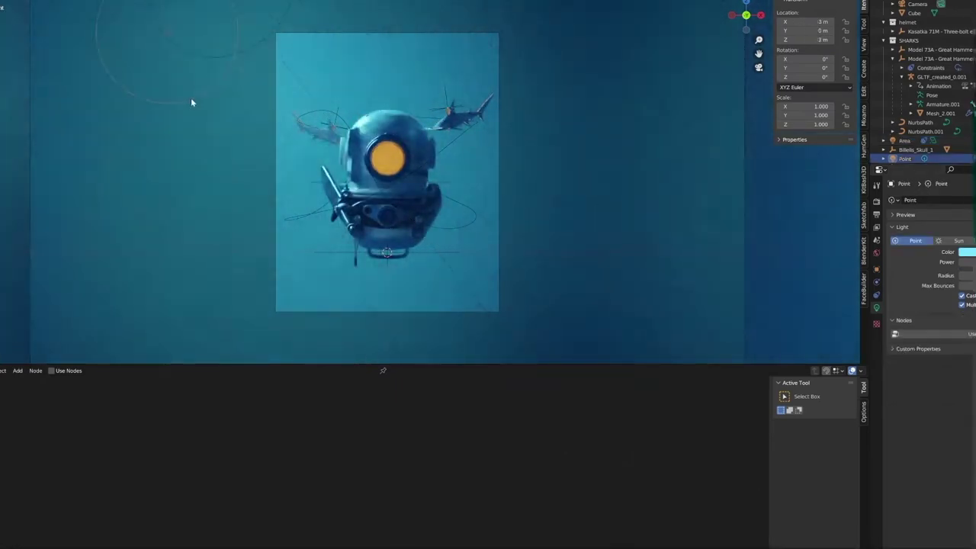
Select the backdrop cube and show its material settings.
left_click(726, 169)
left_click(876, 345)
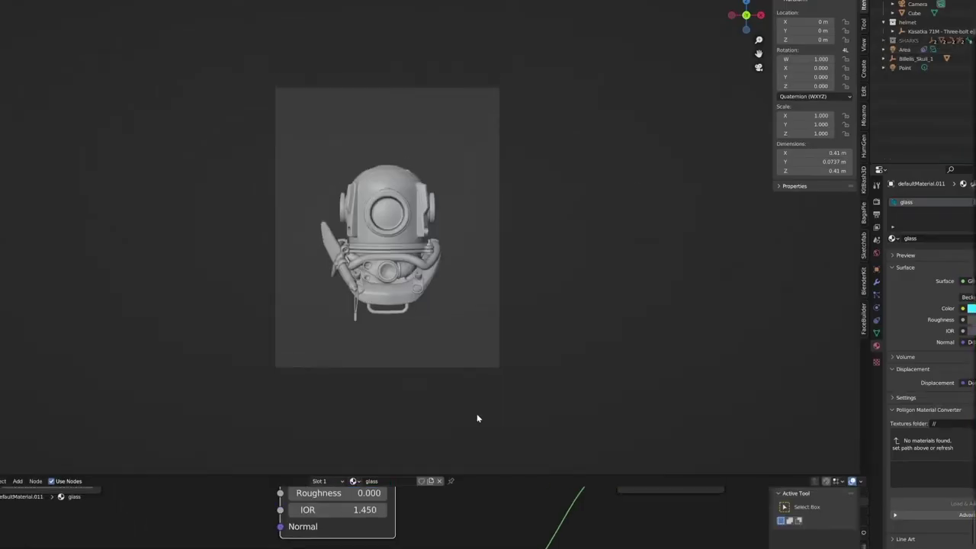
key("shift+a")
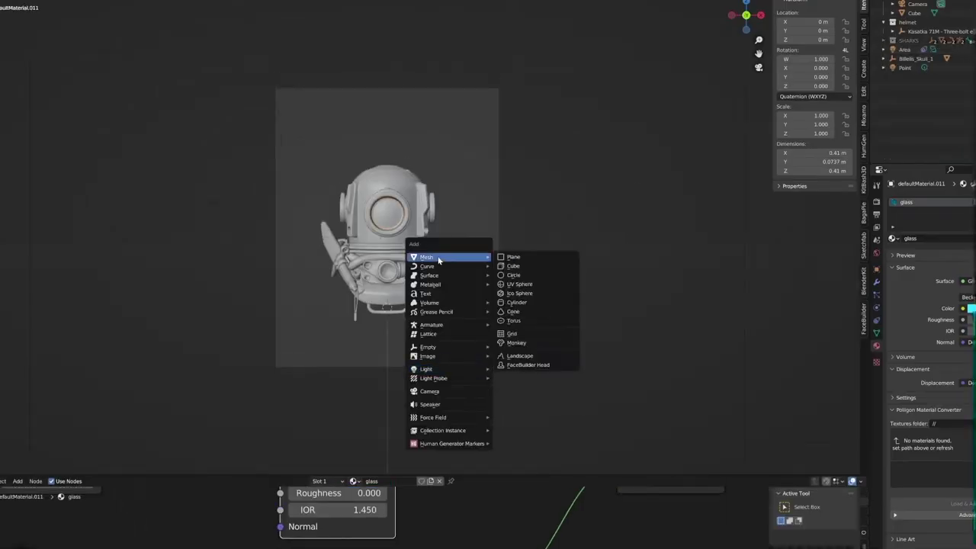
Add a plane beneath the helmet and a small UV sphere to serve as a bubble.
left_click(526, 257)
key("KP_1")
key("shift+a")
left_click(661, 316)
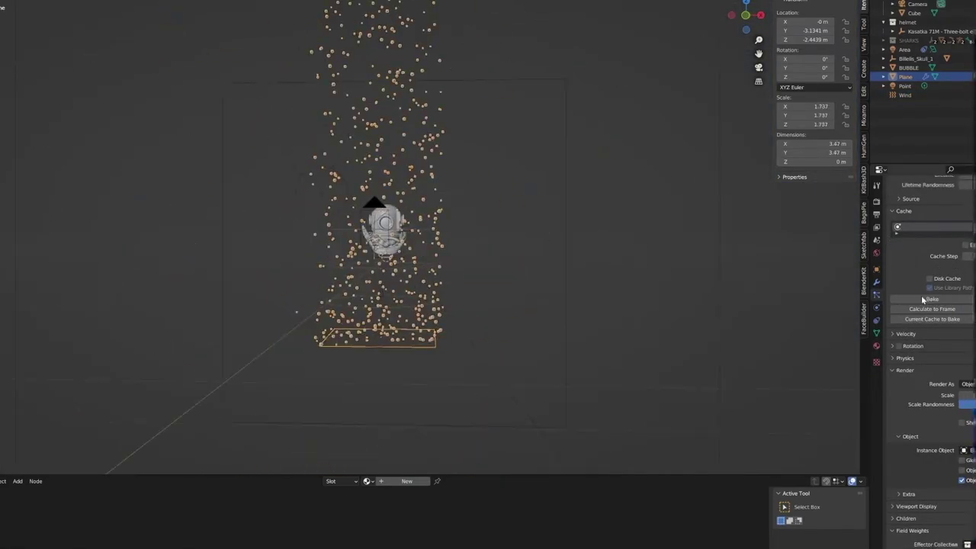
scroll(923, 300, "up", 5)
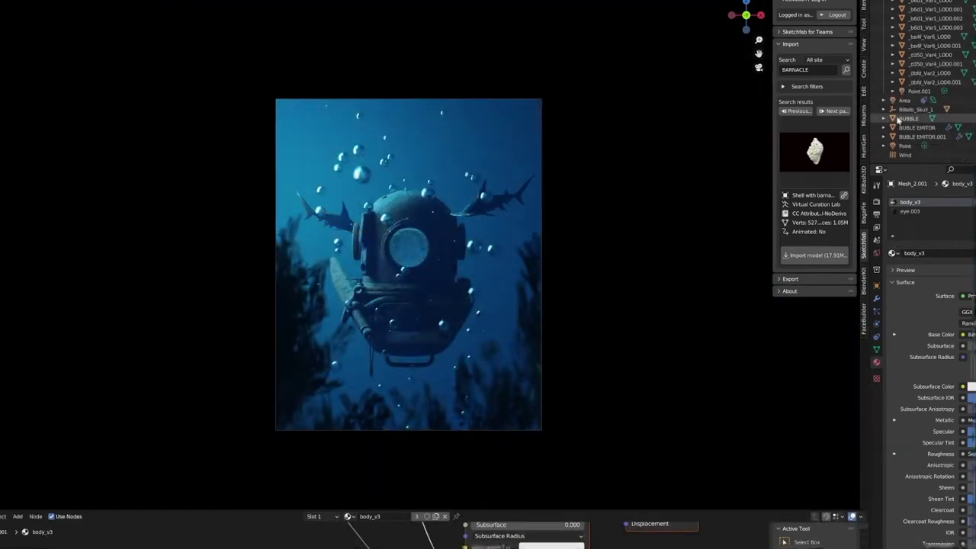
Select the bubble emitter plane beneath the helmet, ready to add a force field.
left_click(905, 145)
scroll(912, 132, "up", 3)
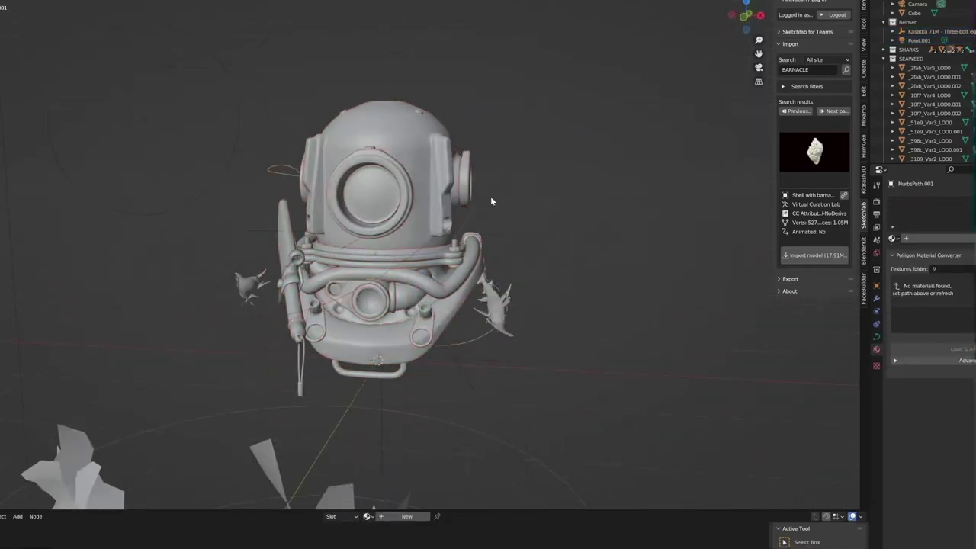
mouse_move(490, 197)
middle_mouse_down()
mouse_move(435, 268)
mouse_move(570, 301)
middle_mouse_up()
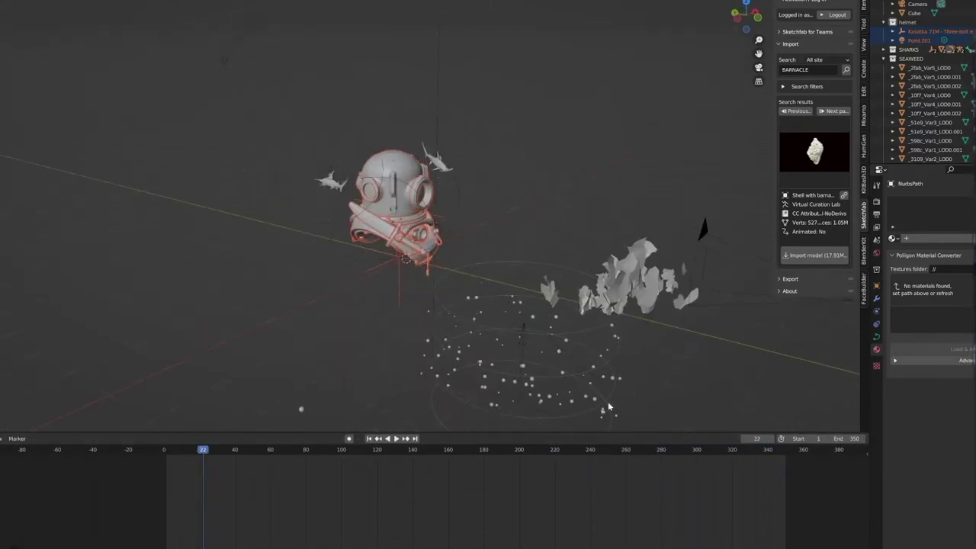
left_click(608, 408)
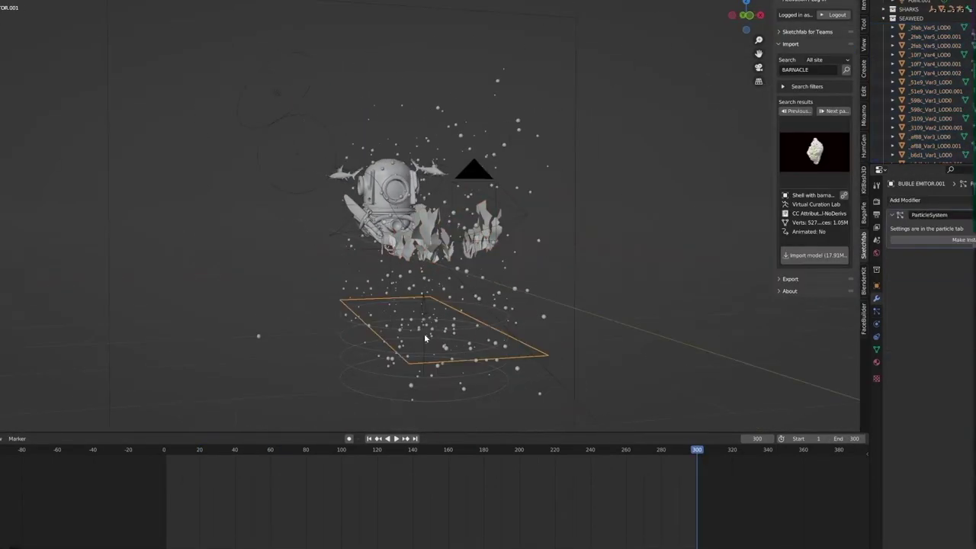
key("shift+a")
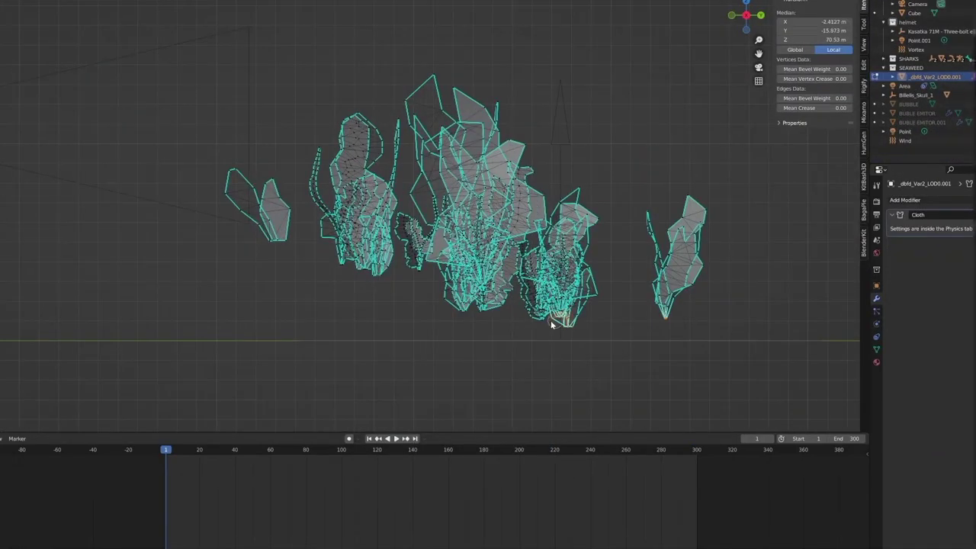
Review the seaweed through the scene camera, then duplicate the bubble emitter.
mouse_move(370, 279)
middle_mouse_down()
mouse_move(442, 342)
mouse_move(120, 331)
mouse_move(416, 307)
mouse_move(381, 374)
middle_mouse_up()
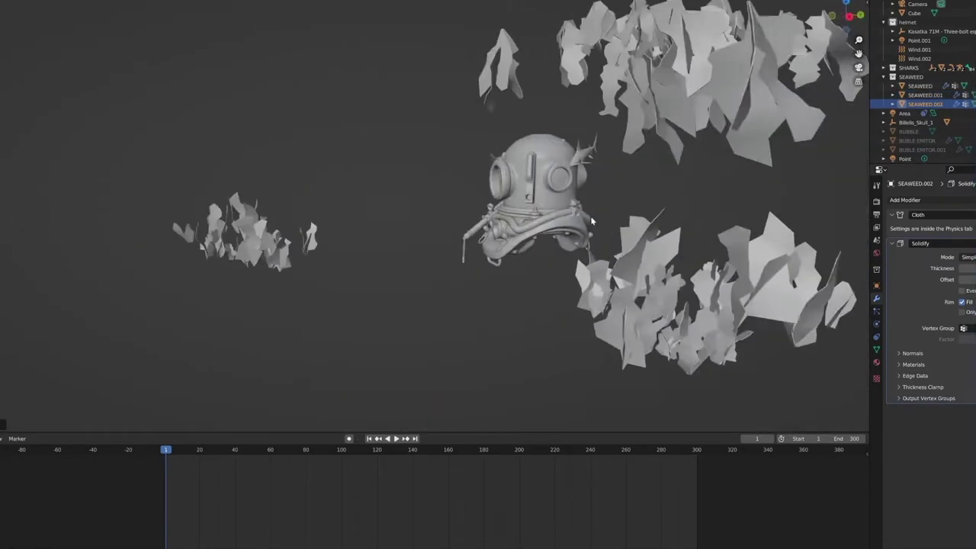
key("KP_0")
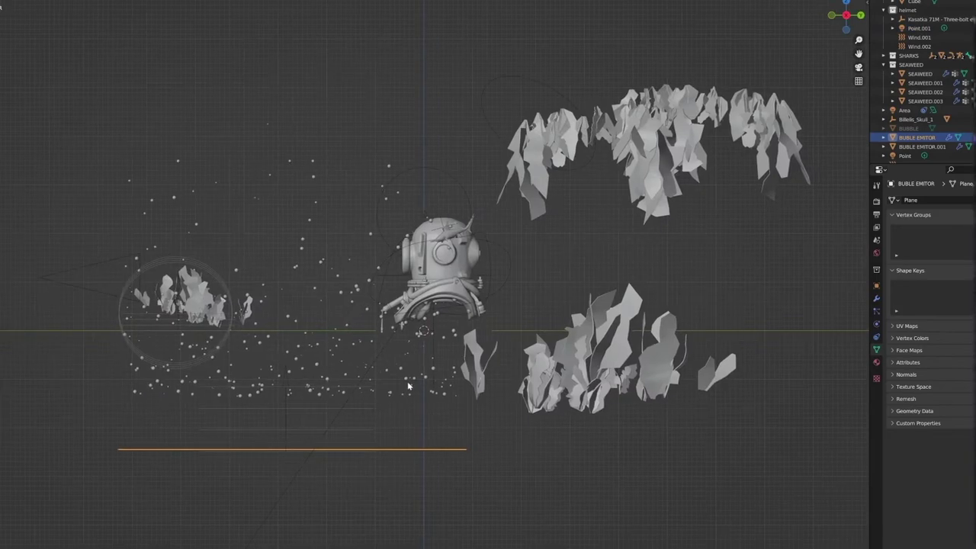
key("shift+d")
Place the duplicated emitter BUBLE EMITOR.002 under the right-hand seaweed.
left_click(876, 313)
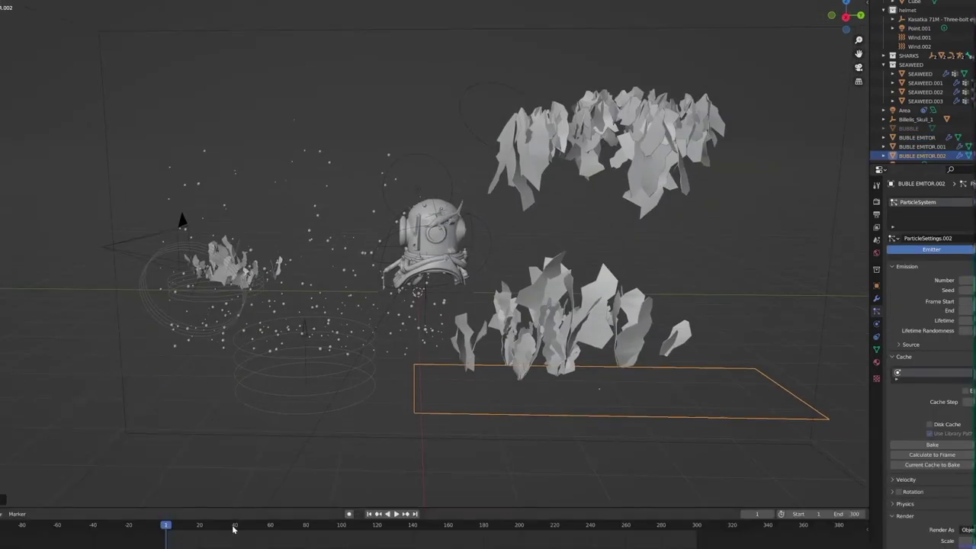
middle_click_drag(579, 481, 626, 457)
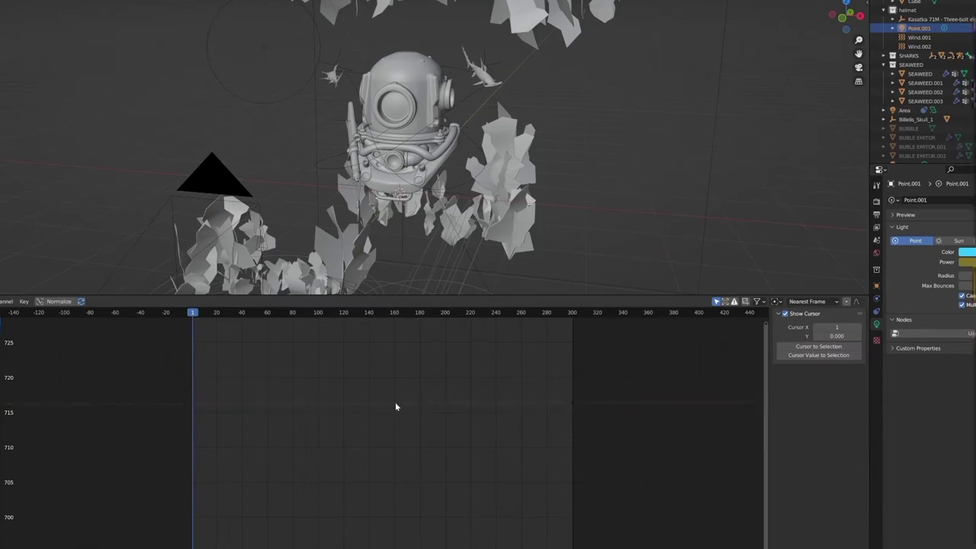
left_click(864, 357)
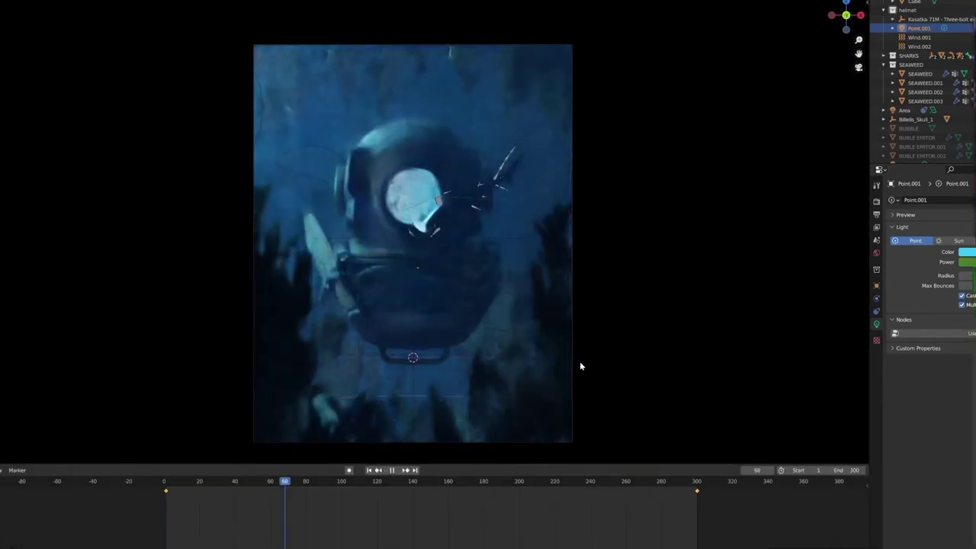
Show Point.001's noisy power curve in the Graph Editor, then select the Area light.
left_click(9, 469)
left_click(120, 394)
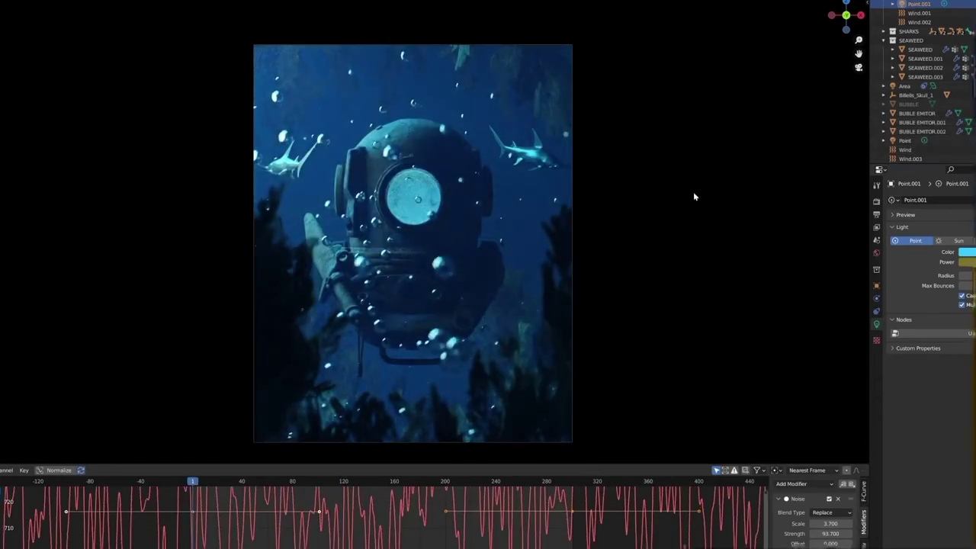
left_click(904, 85)
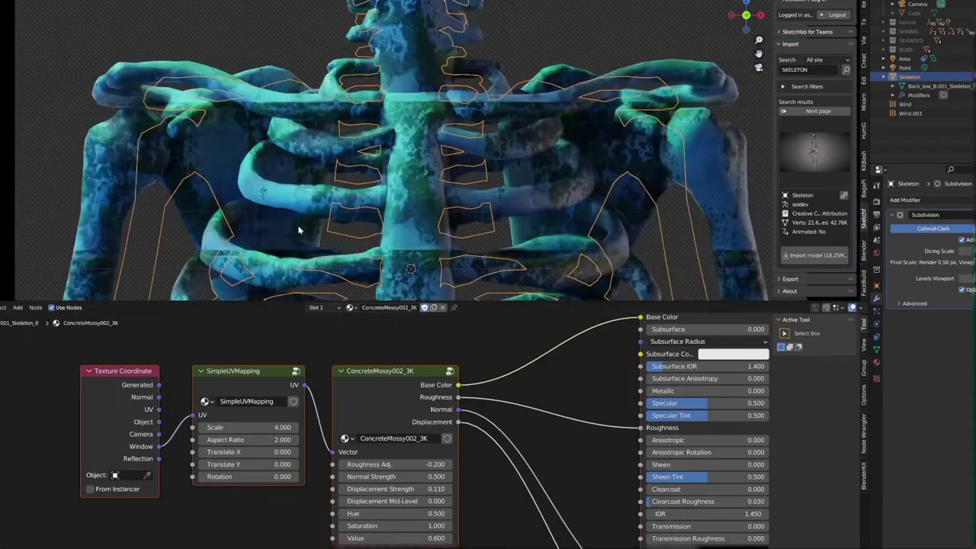
Lower the skeleton material's SimpleUVMapping Scale to 2.000.
left_click_drag(252, 427, 225, 428)
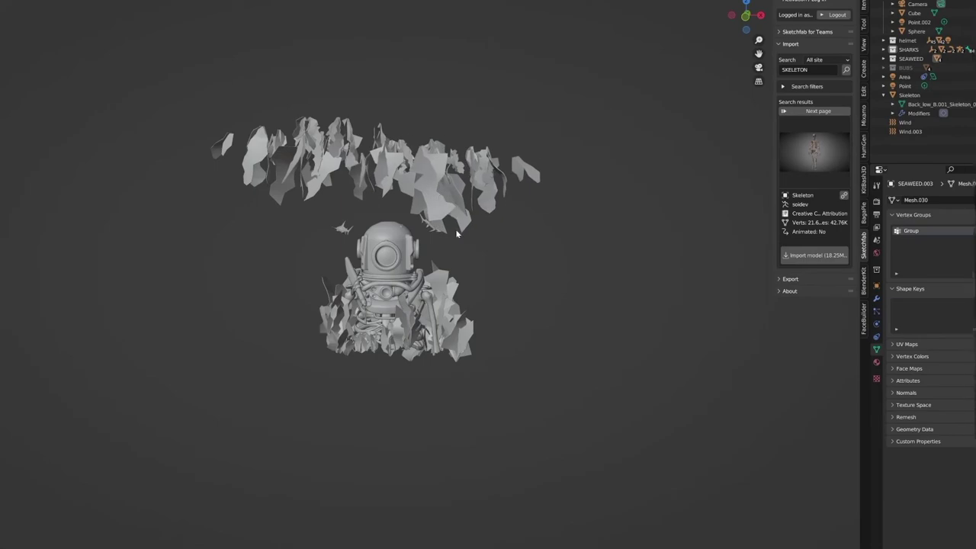
View the scene through the camera, framing the helmet above the mossy skeleton amid seaweed.
key("KP_0")
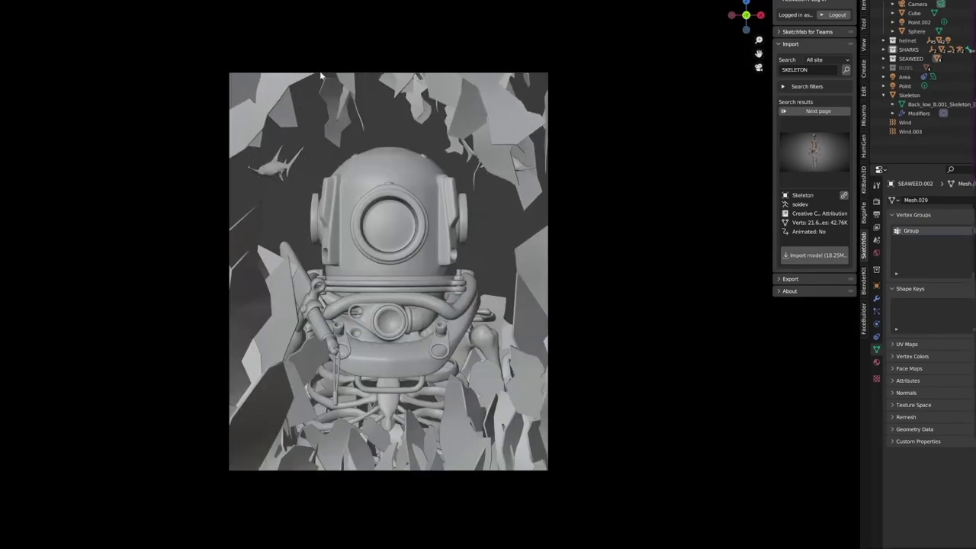